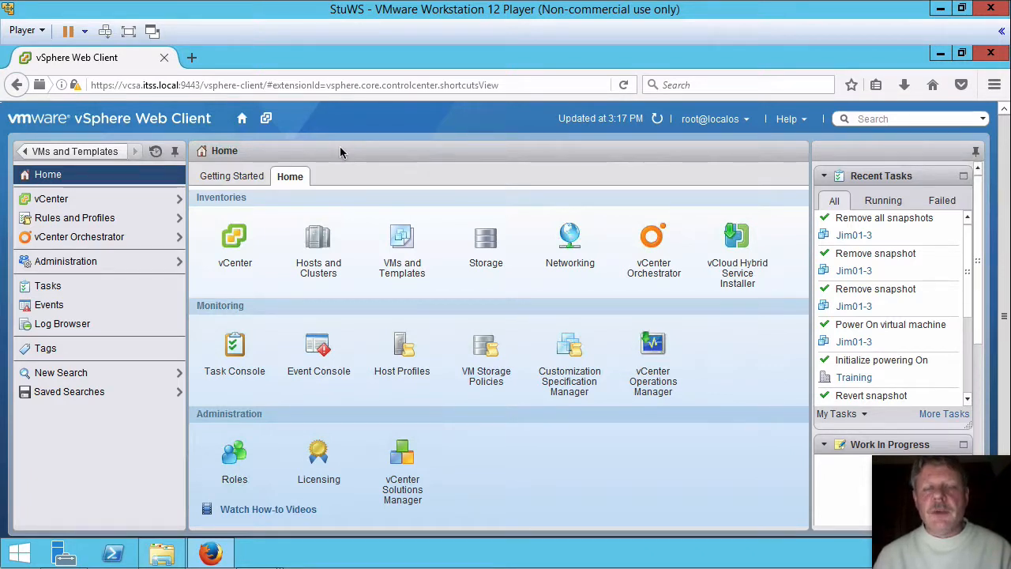
Step: Start a new role in the vcsa roles list, named "VM-Creator-" followed by the person's first name
left_click(235, 458)
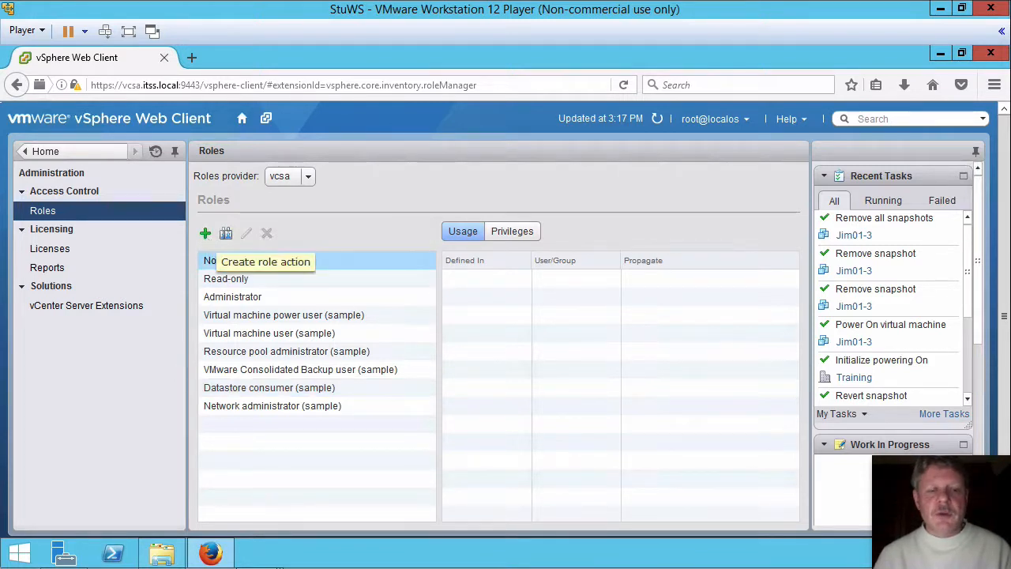
left_click(205, 236)
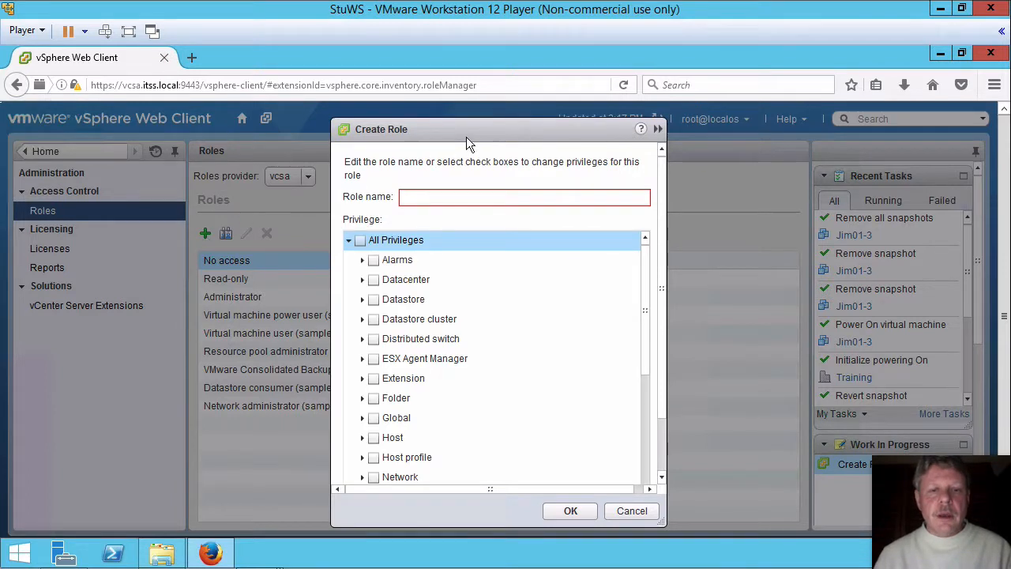
left_click_drag(467, 137, 466, 113)
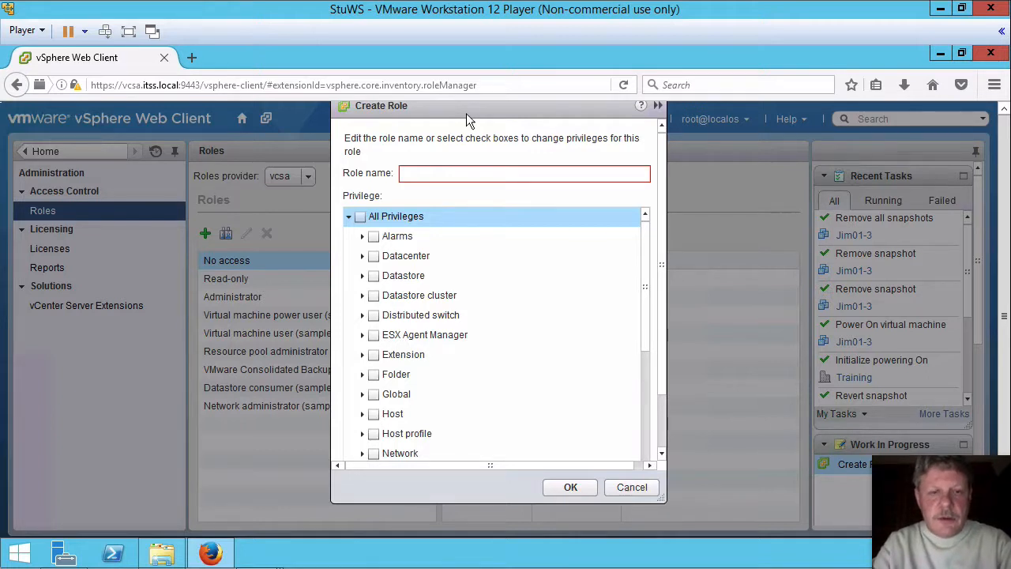
left_click(525, 175)
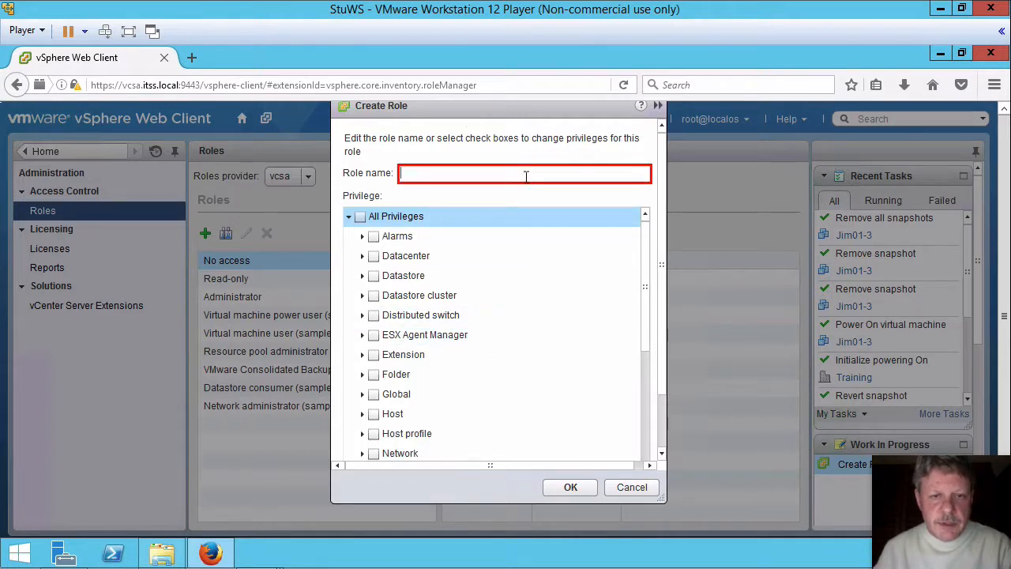
type("VM")
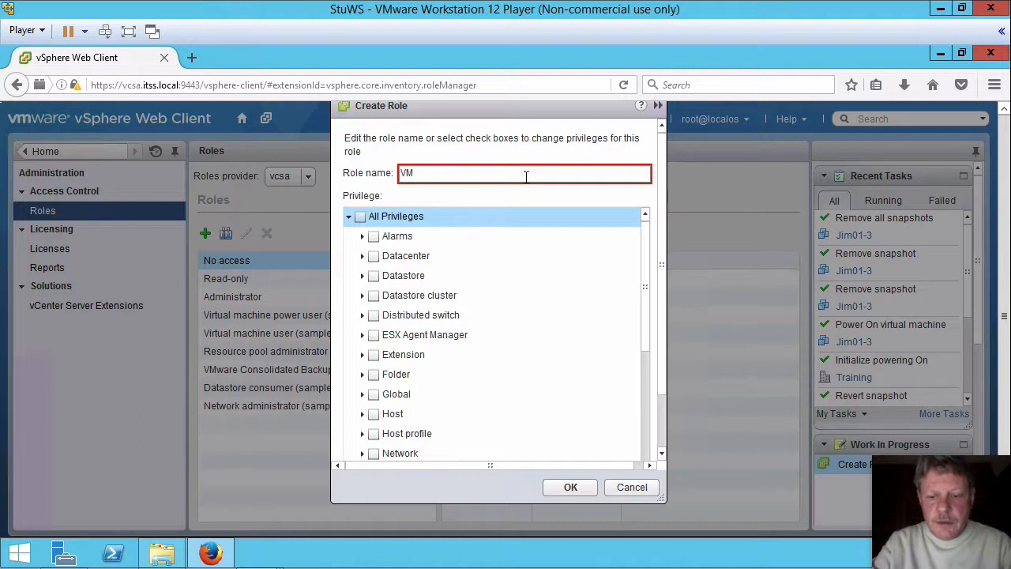
type("-Creator")
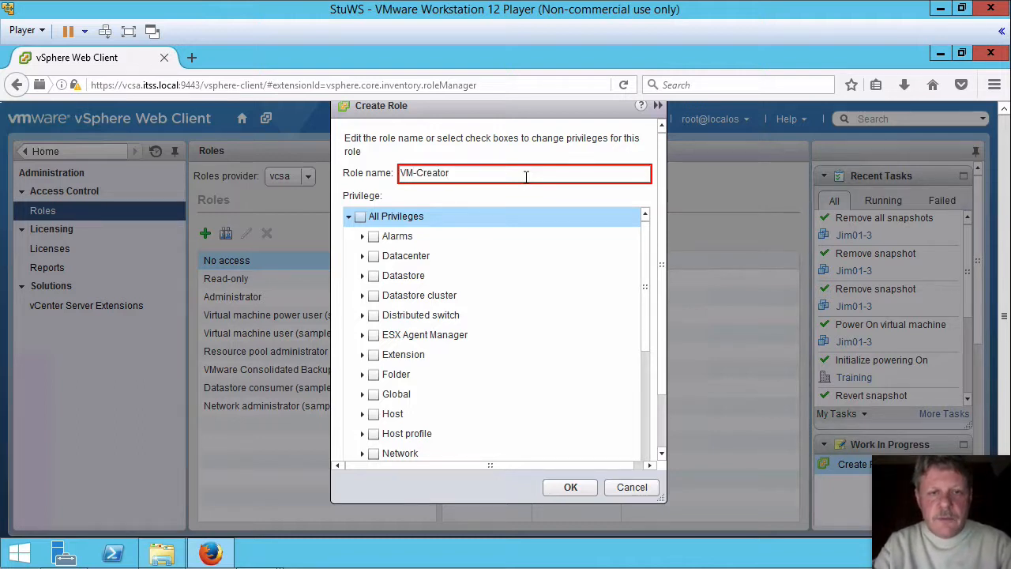
type("-Jim")
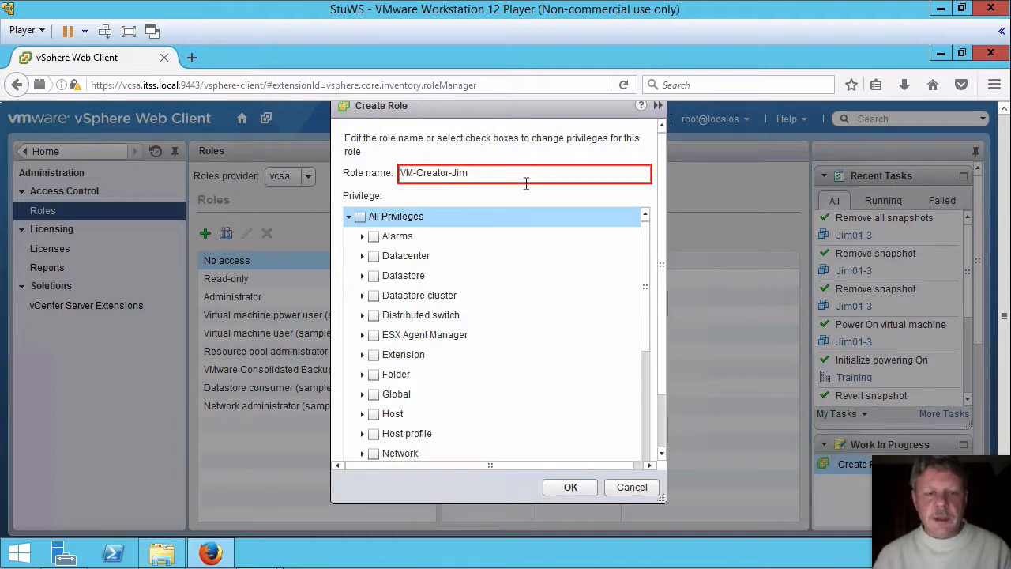
Step: Grant the new role the Allocate space privilege from the Datastore category
left_click(362, 275)
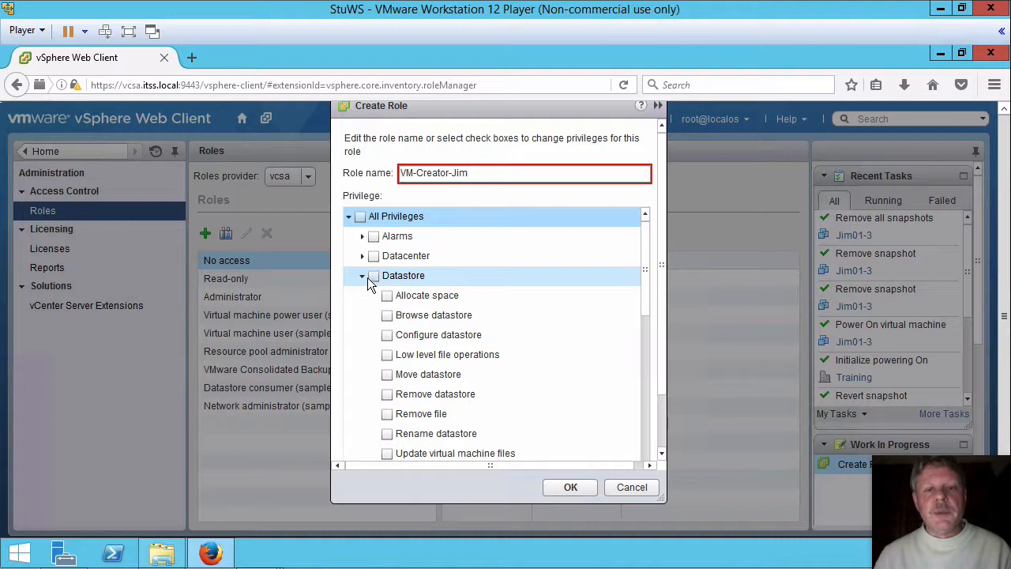
left_click(387, 297)
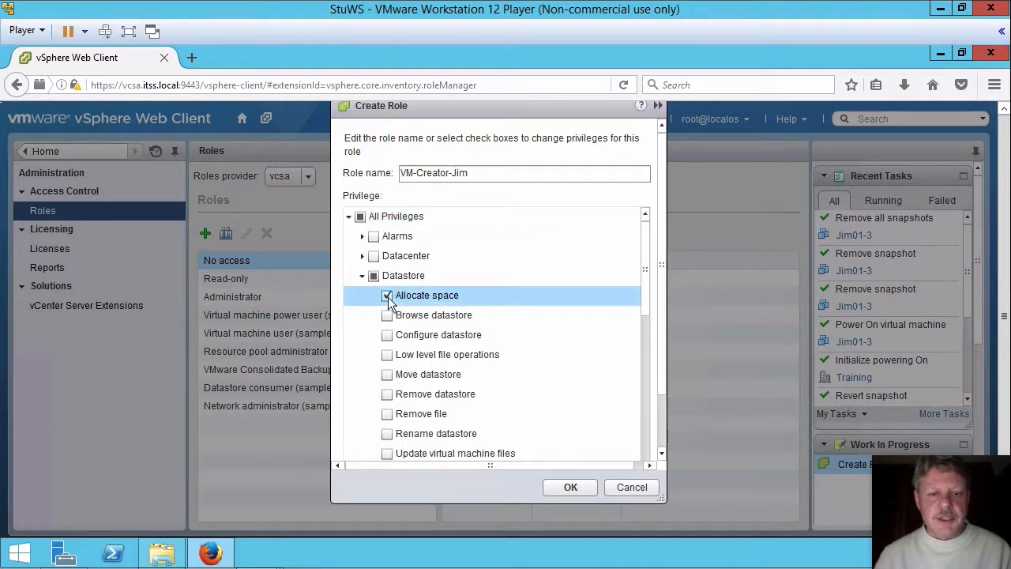
left_click(362, 276)
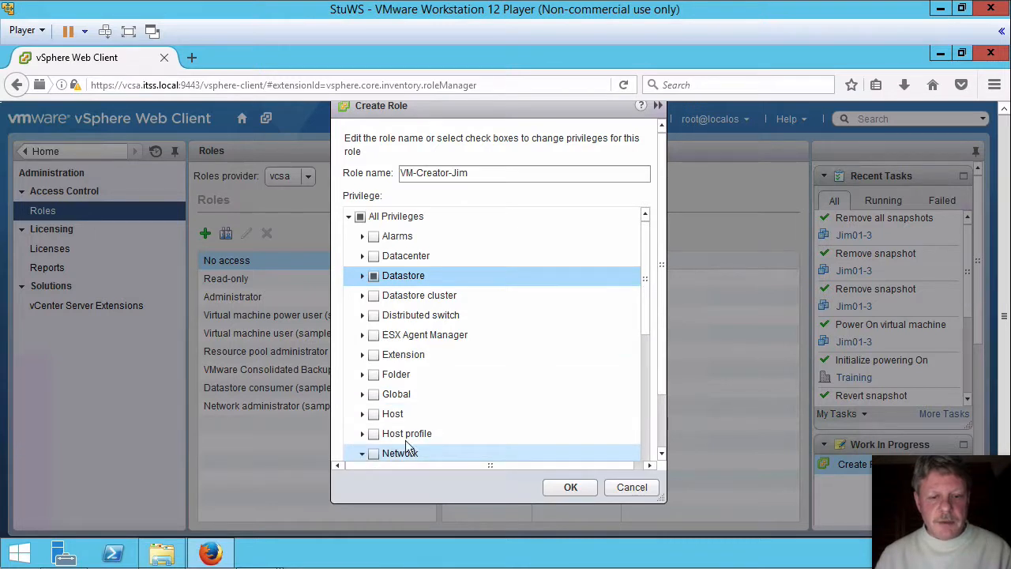
Step: Grant the role the Assign network privilege from the Network category
left_click(363, 455)
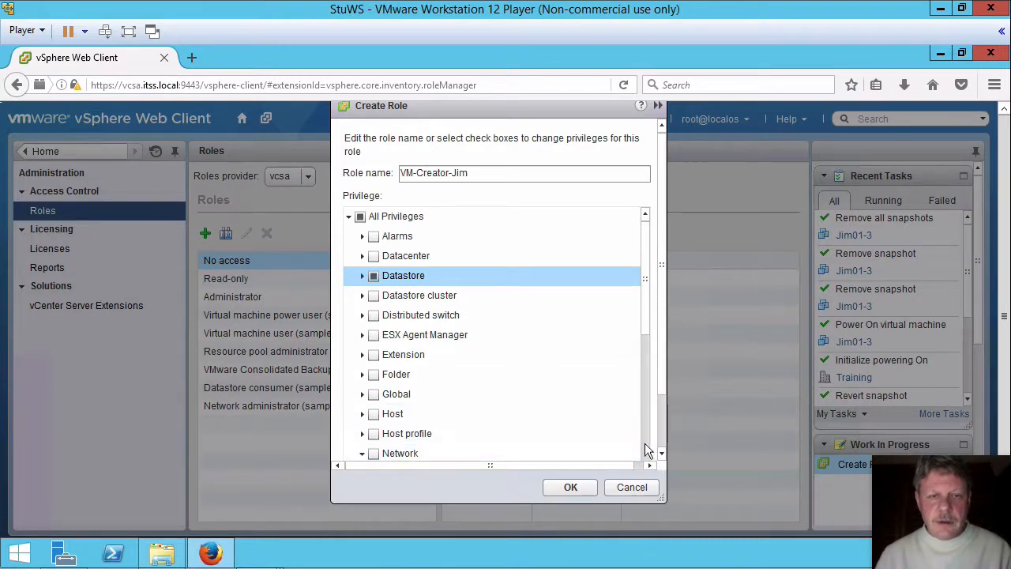
left_click(644, 443)
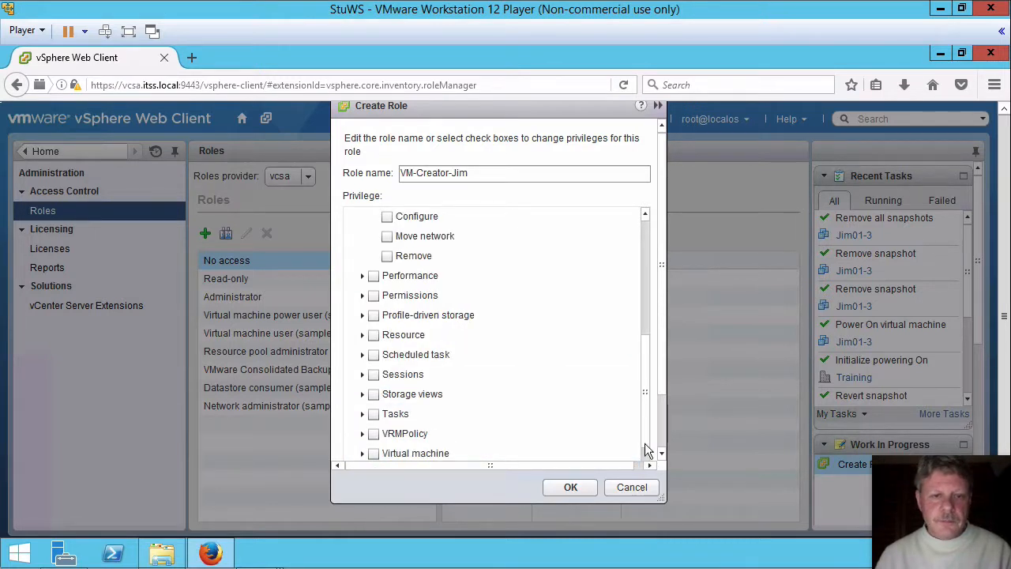
left_click(646, 214)
left_click(387, 275)
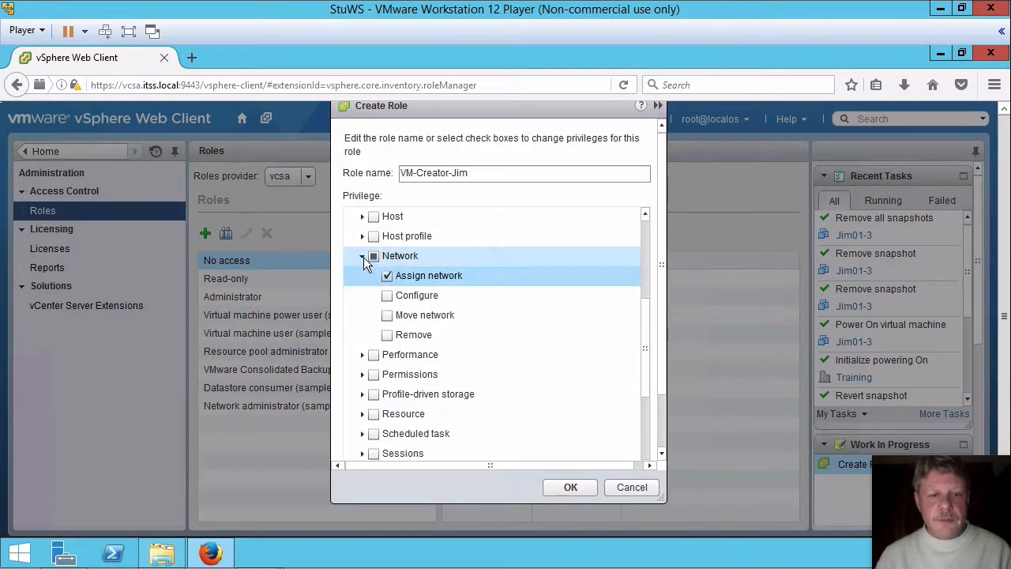
left_click(363, 256)
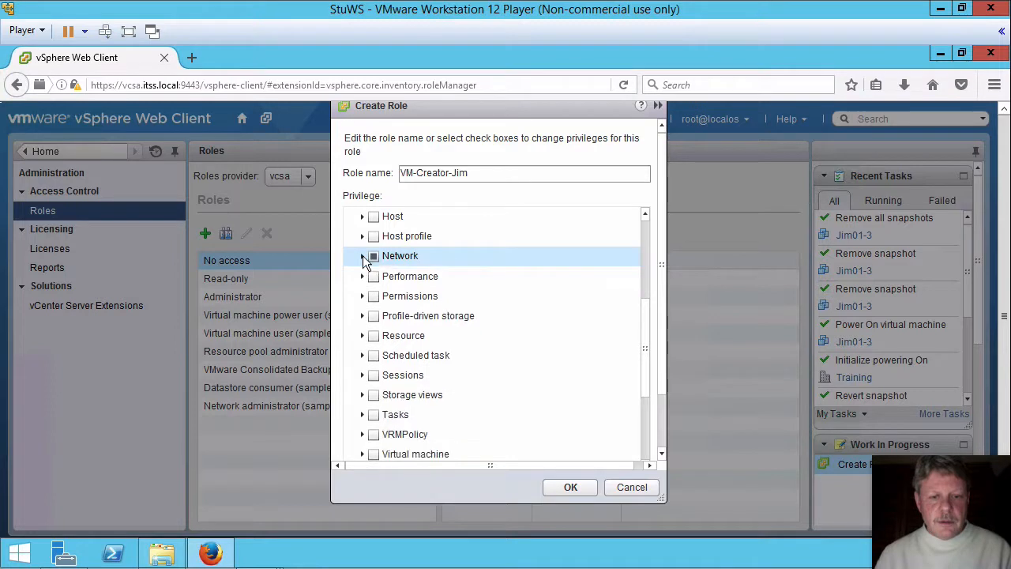
Step: Grant the role the Assign virtual machine to resource pool privilege from the Resource category
left_click(362, 335)
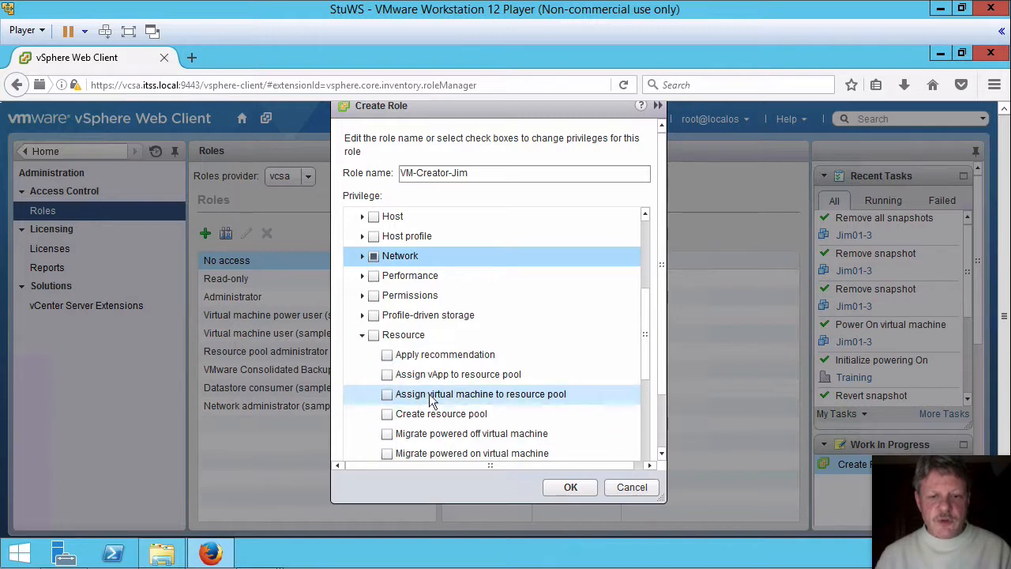
left_click(387, 393)
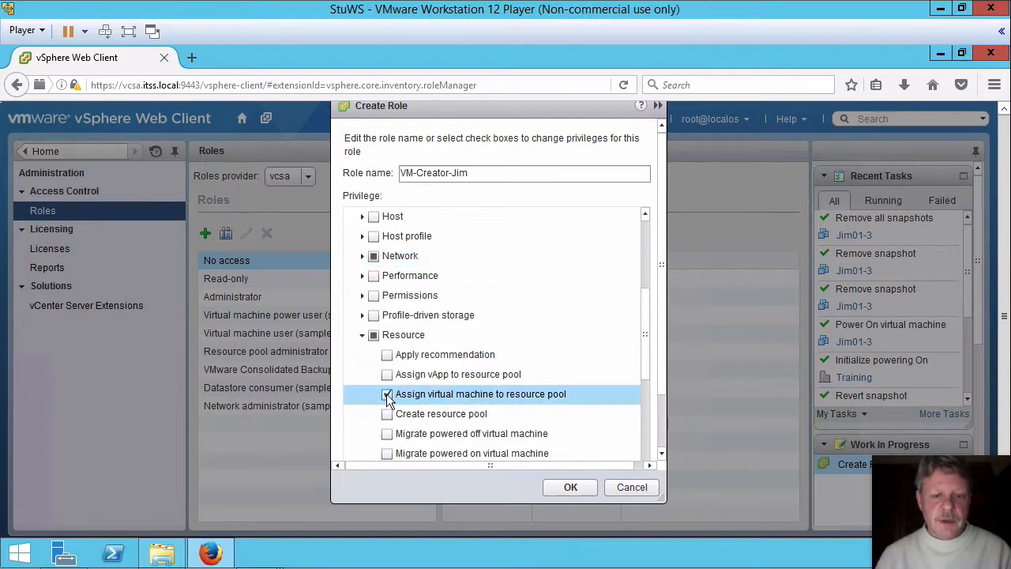
left_click(362, 335)
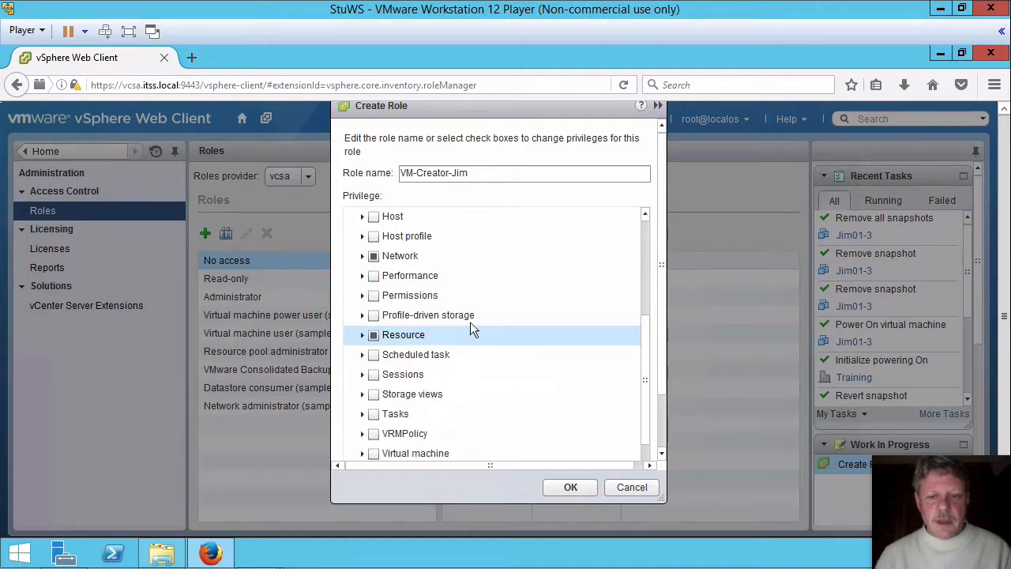
Step: Grant the Virtual machine Configuration privileges Add new disk, Add or remove device, and Memory to the role
left_click(363, 452)
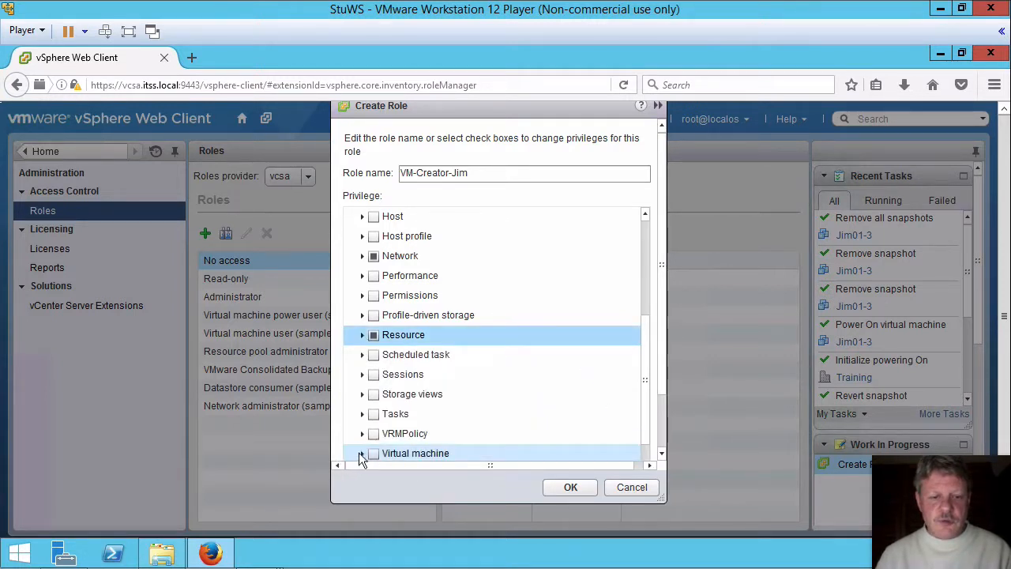
left_click(647, 415)
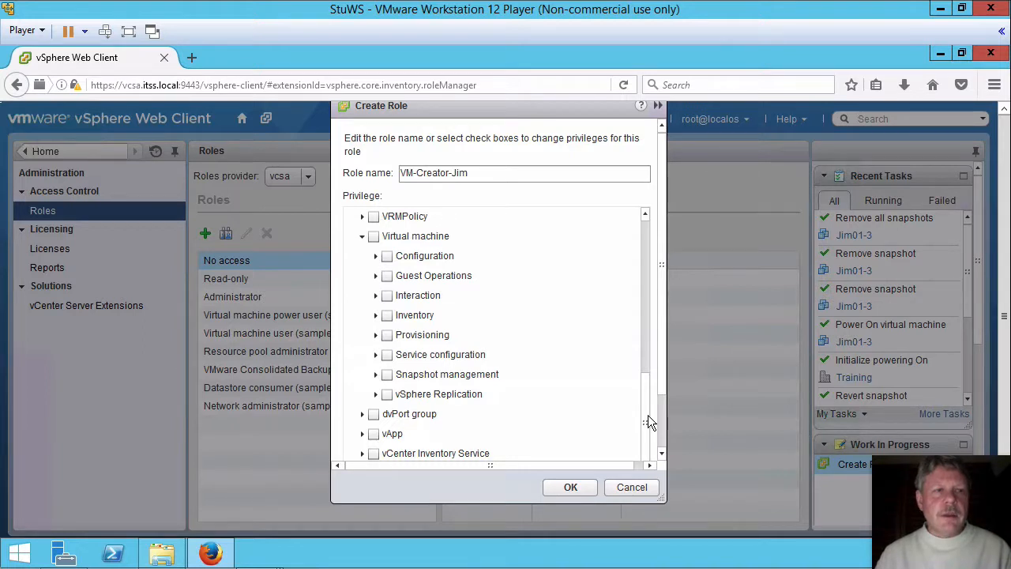
left_click(376, 256)
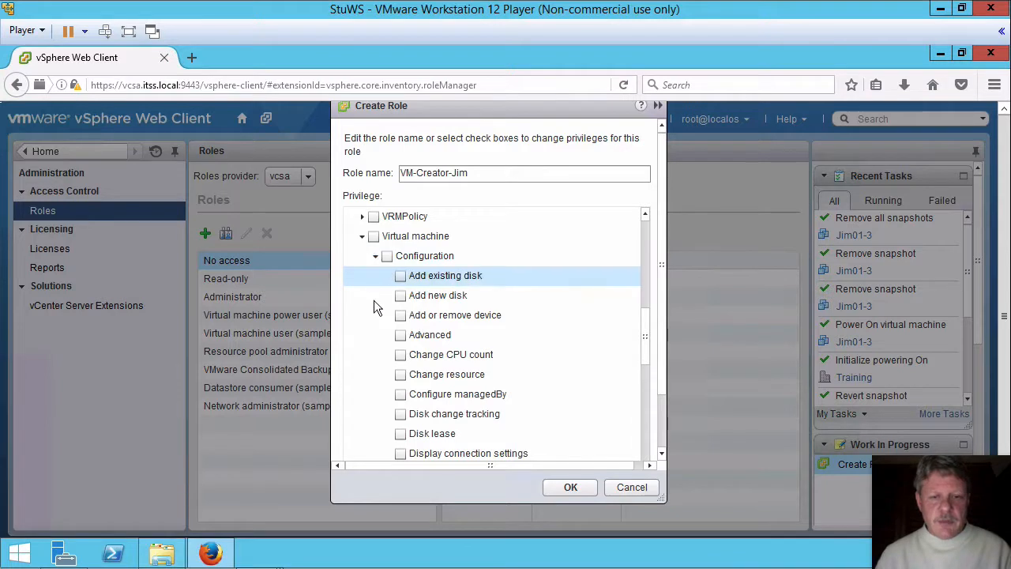
left_click(400, 295)
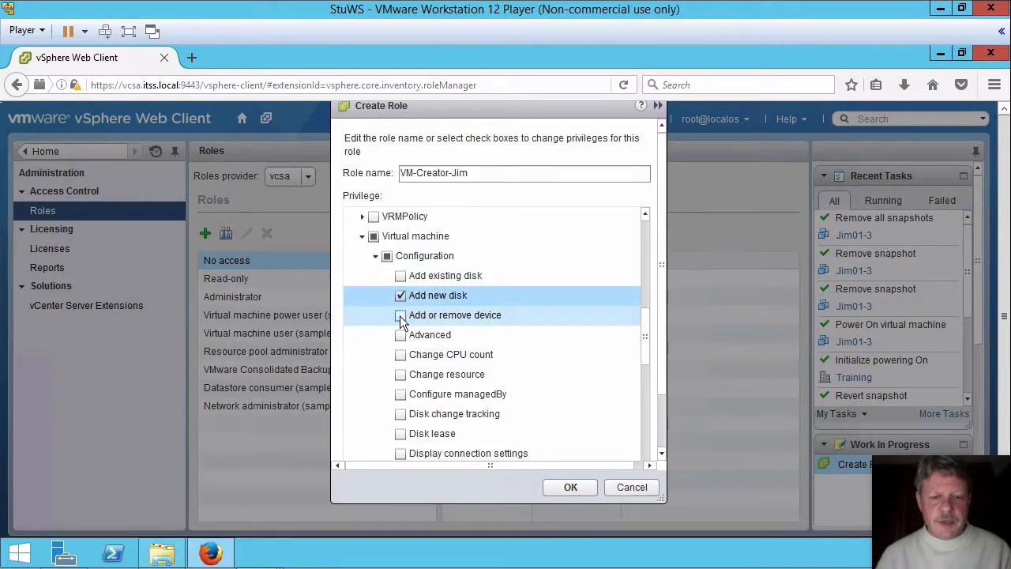
left_click(400, 315)
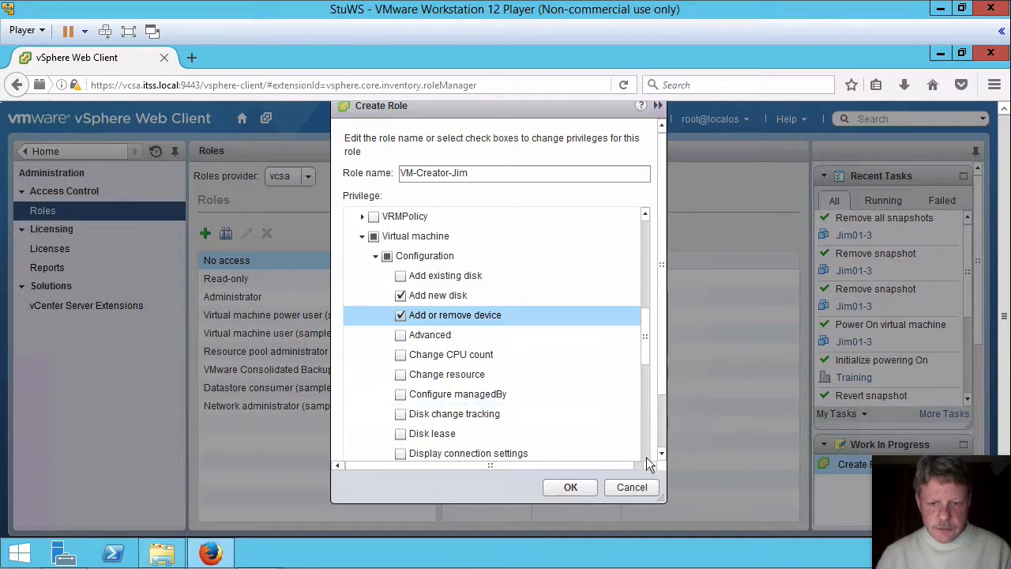
left_click_drag(645, 355, 644, 377)
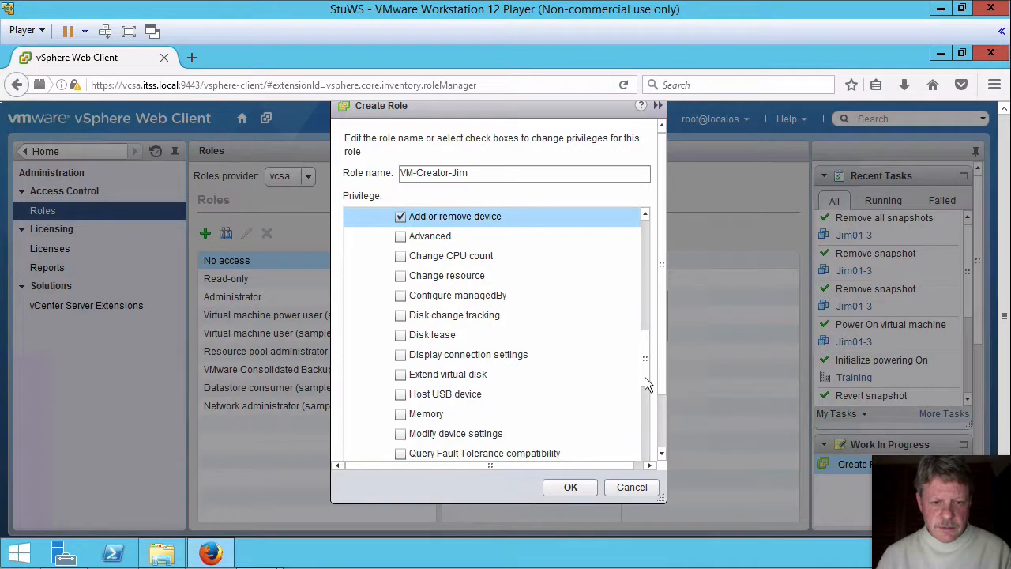
left_click(401, 413)
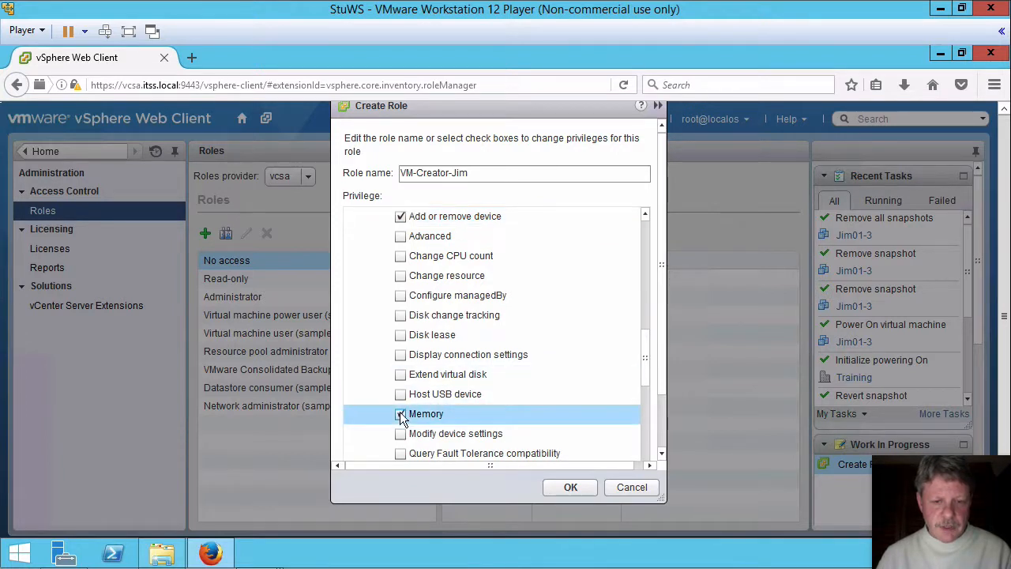
left_click(646, 214)
left_click(647, 214)
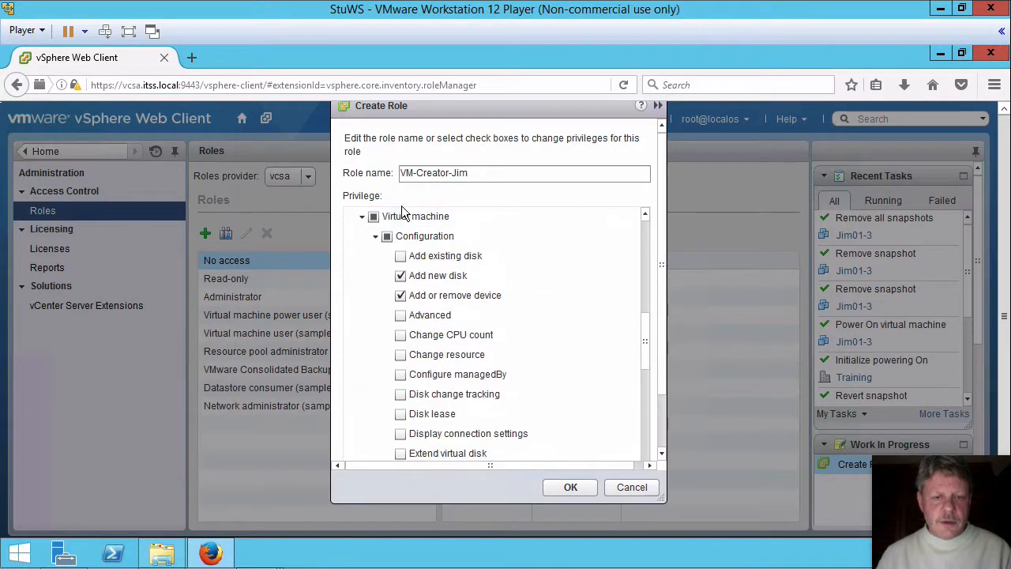
left_click(376, 237)
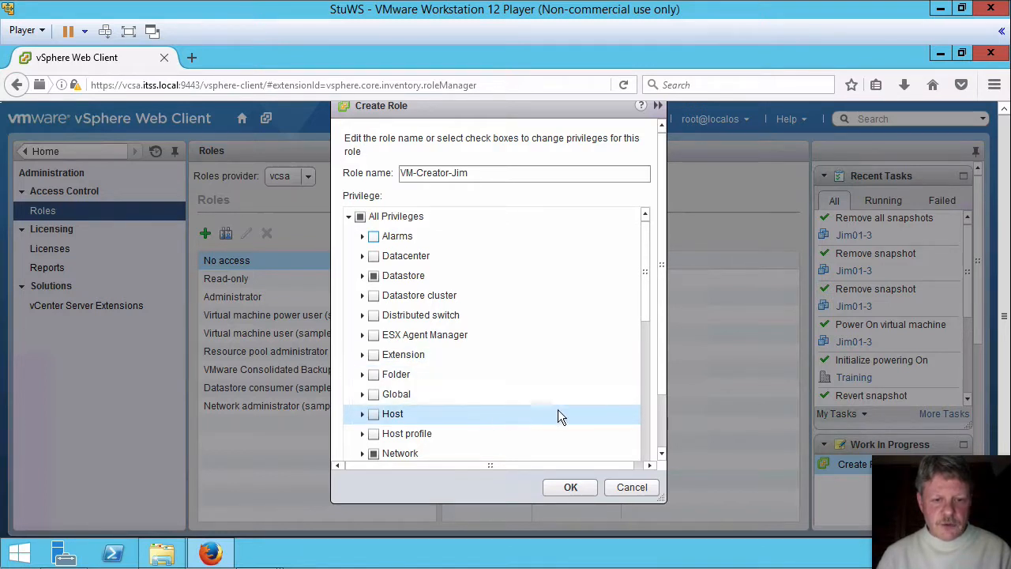
Step: Grant the role all Interaction privileges in the Virtual machine category
left_click(643, 382)
left_click_drag(644, 382, 645, 402)
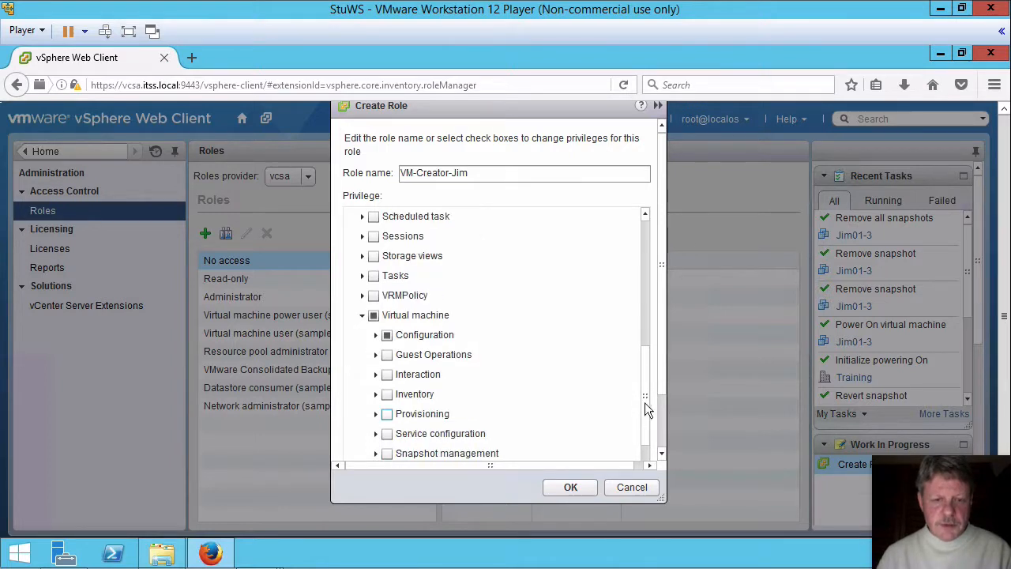
left_click(387, 374)
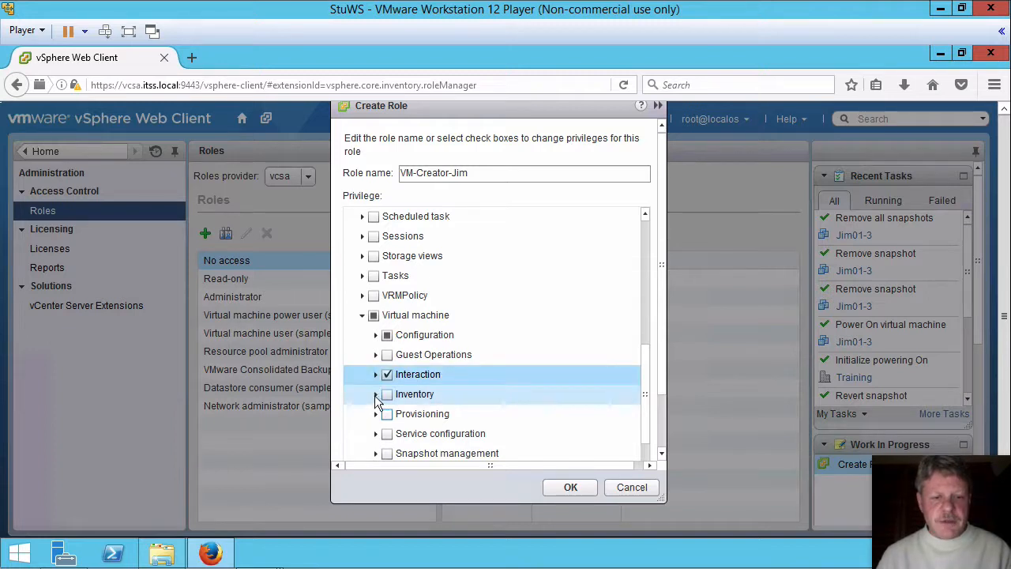
Step: Grant the Create new privilege under Virtual machine Inventory and save the new role
left_click(375, 395)
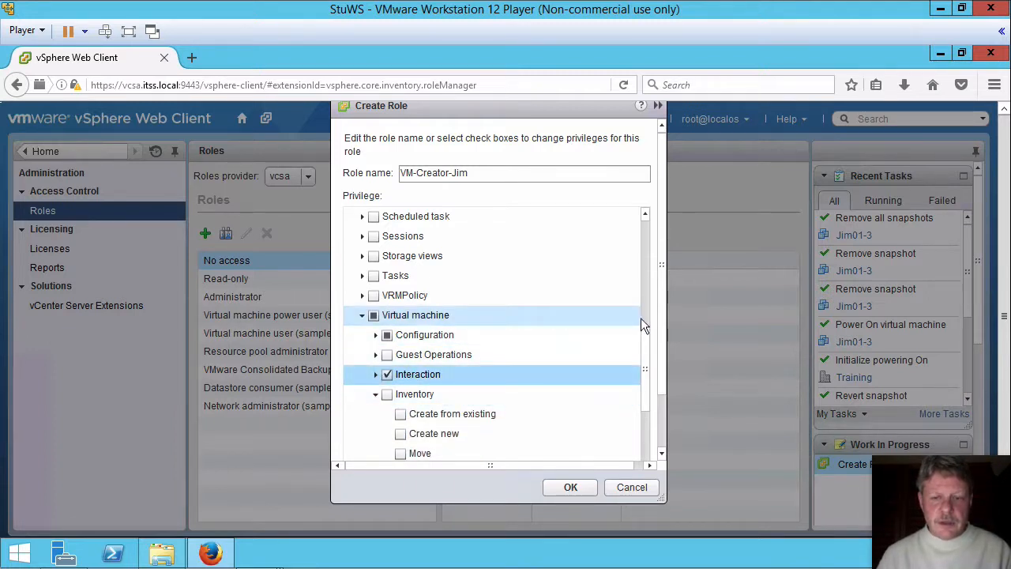
left_click_drag(646, 335, 646, 363)
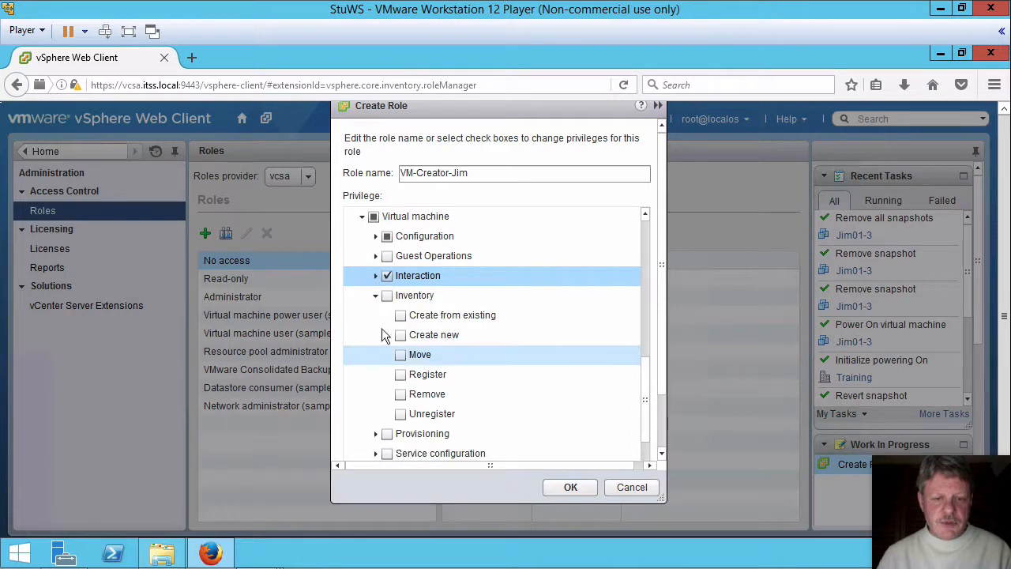
left_click(400, 335)
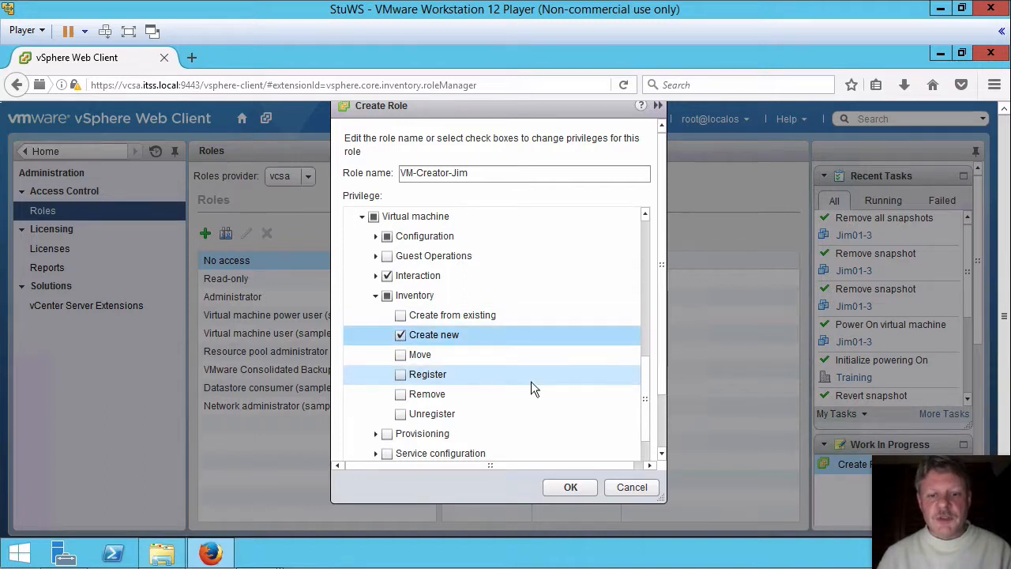
left_click(577, 485)
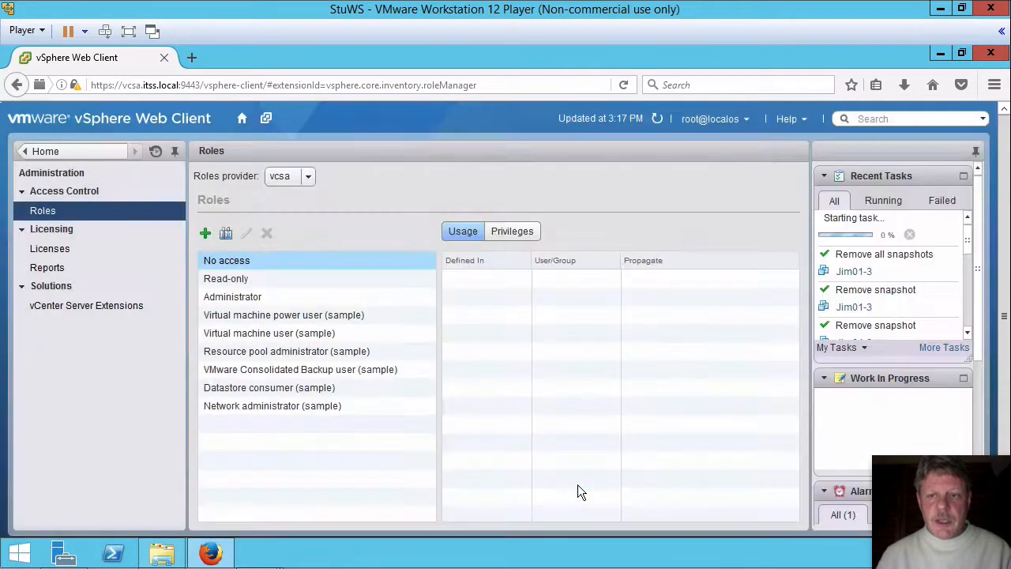